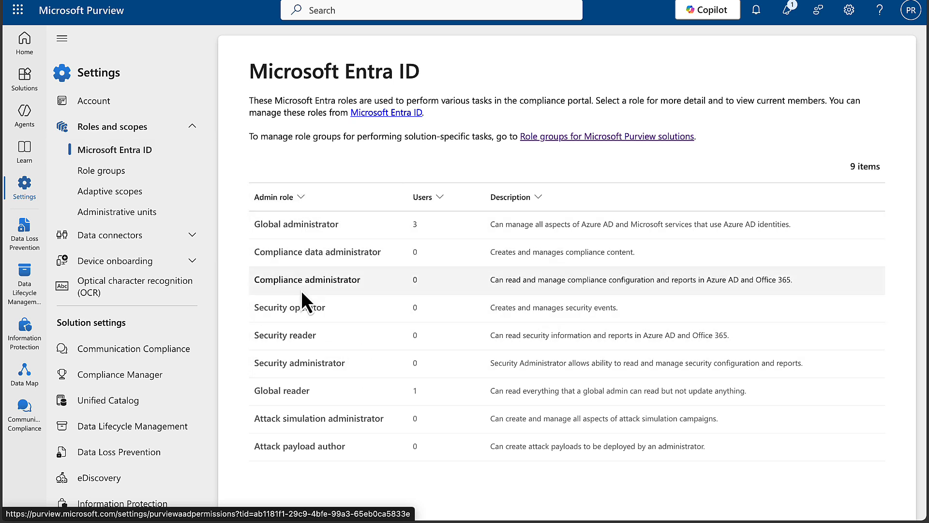
# View the Role groups list, then go back to the Purview Home page
pyautogui.click(104, 173)
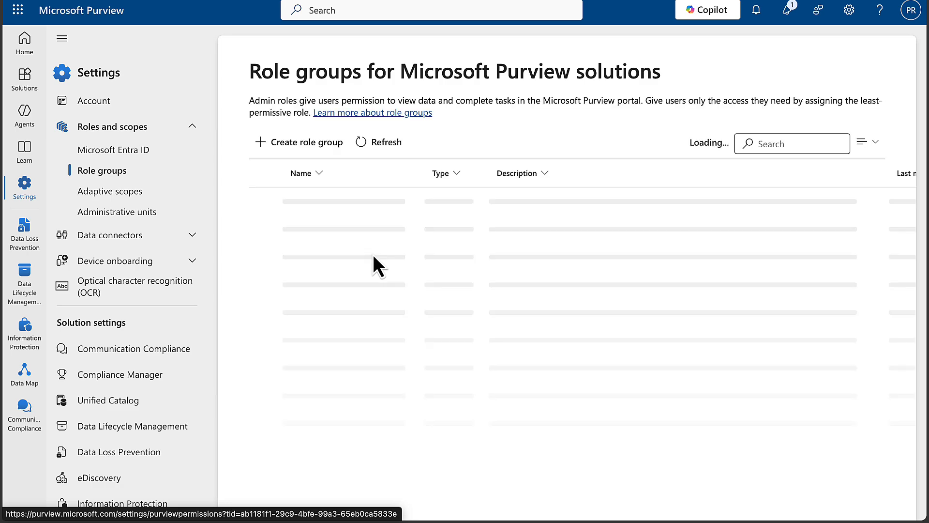
pyautogui.click(25, 45)
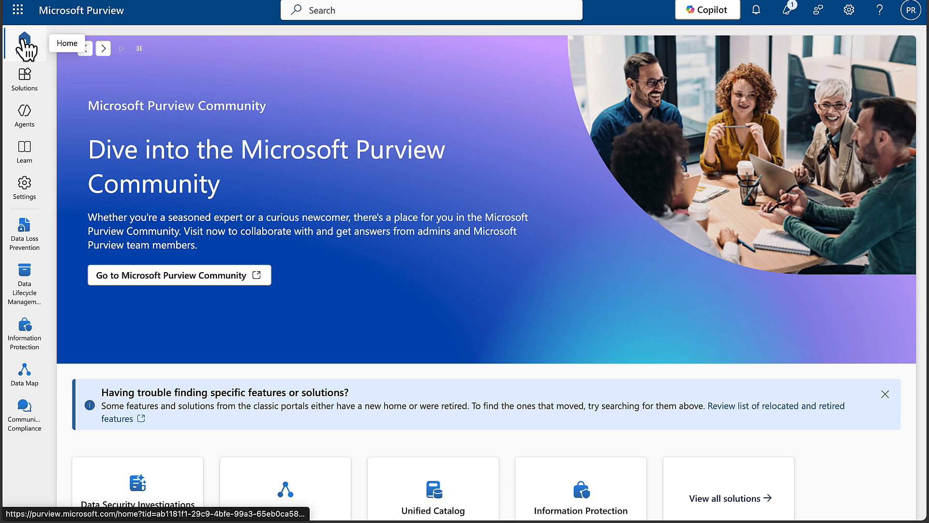
# Start a new sensitivity label under Information Protection and include content marking in its settings
pyautogui.click(27, 85)
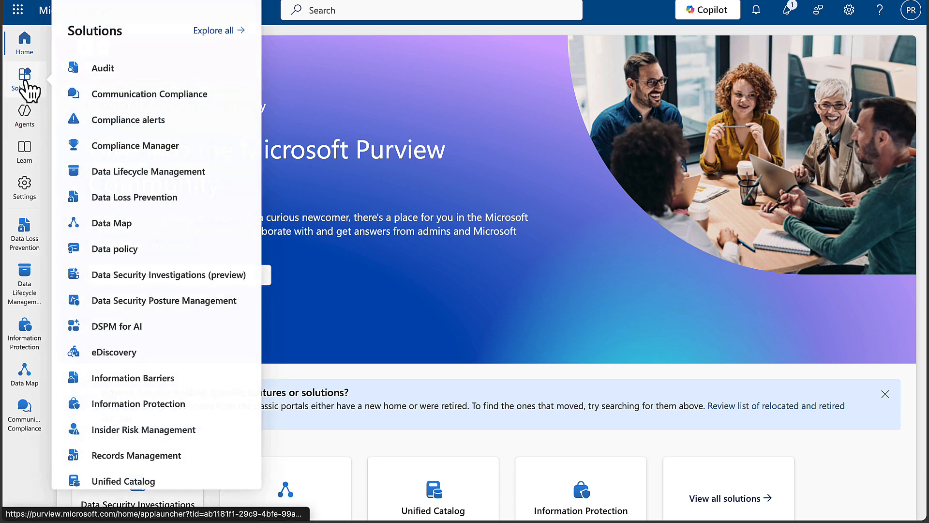
pyautogui.click(186, 401)
pyautogui.click(141, 185)
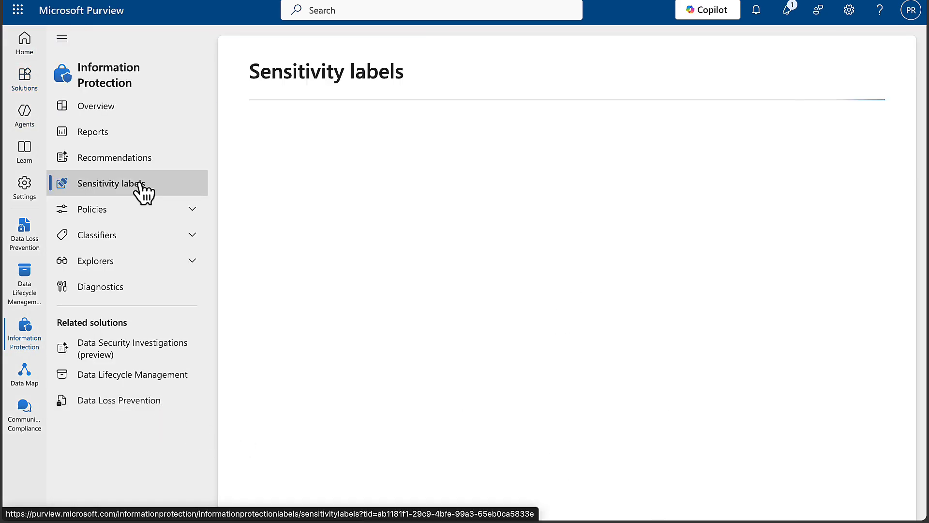
pyautogui.click(297, 155)
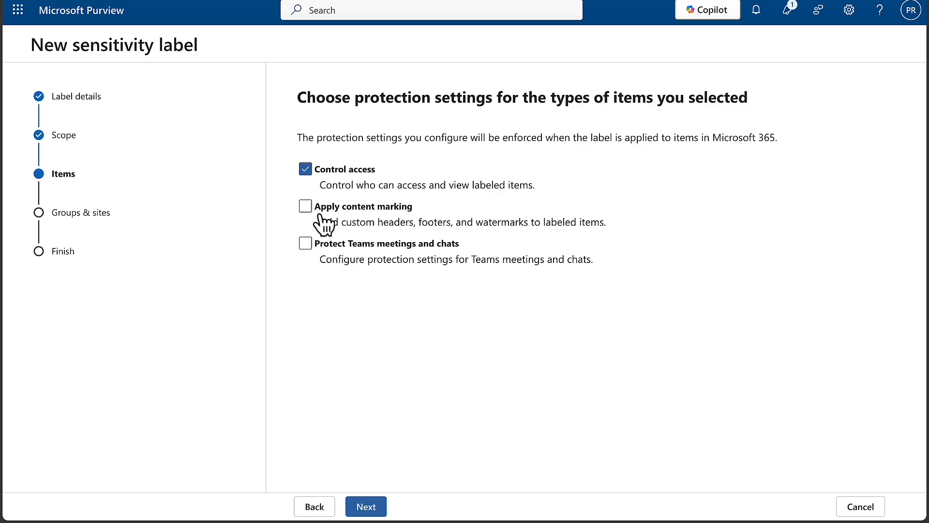
pyautogui.click(305, 207)
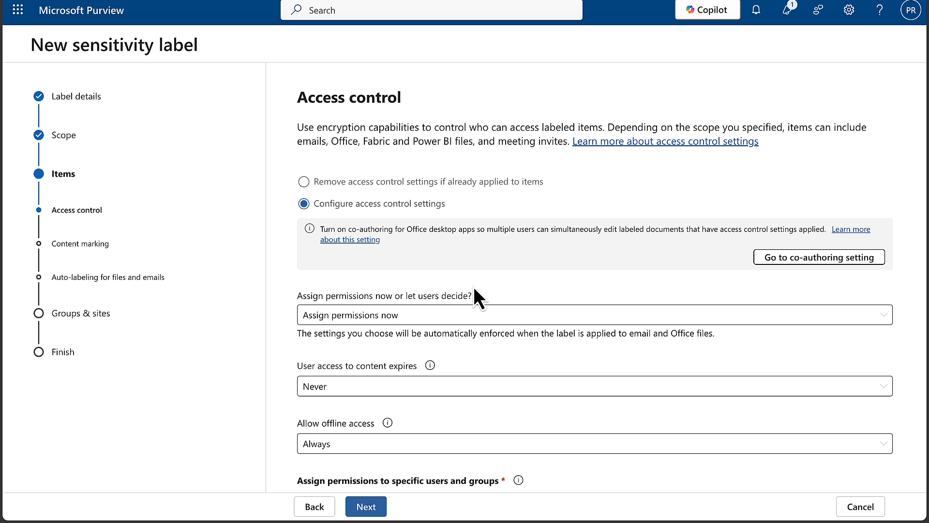
pyautogui.click(569, 317)
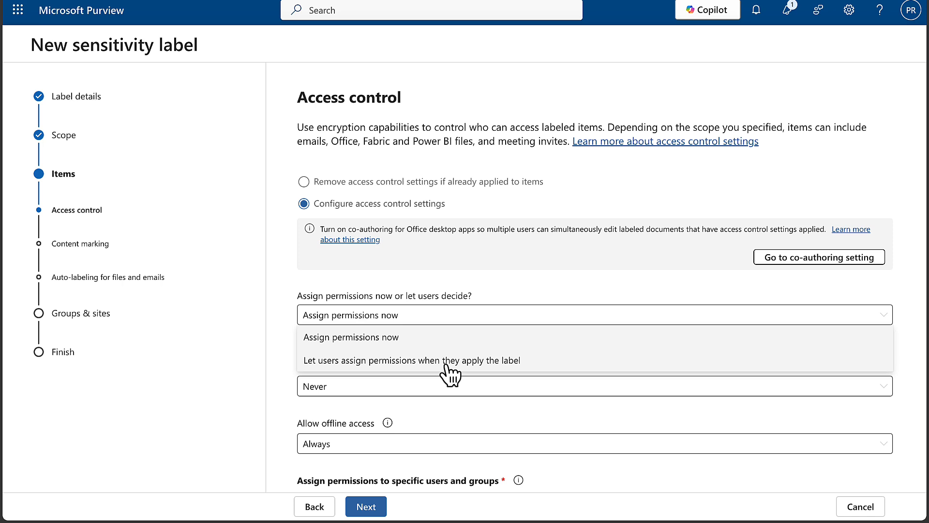
pyautogui.click(385, 338)
pyautogui.scroll(-3, 557, 339)
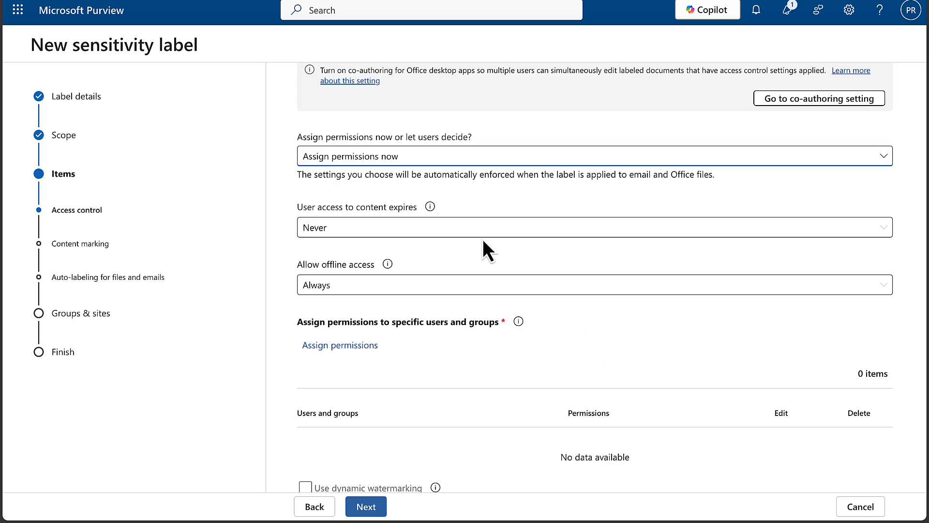
pyautogui.click(433, 235)
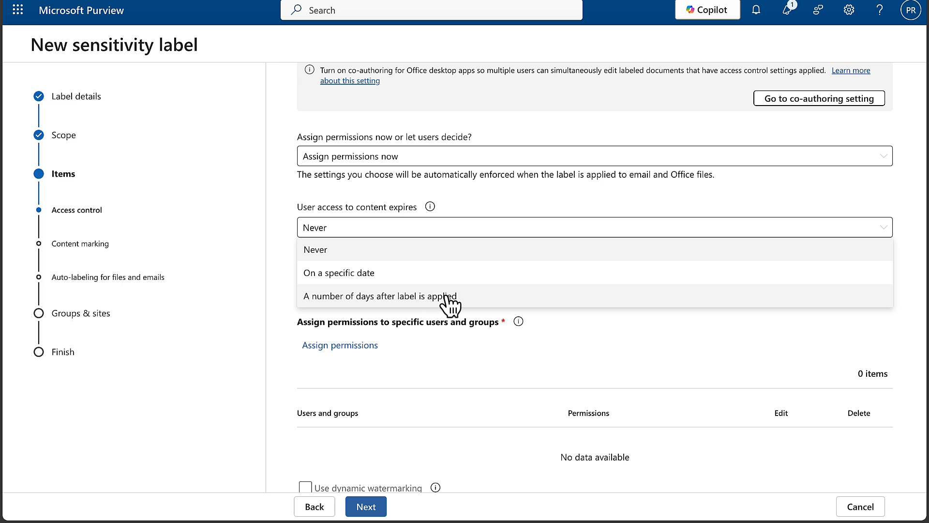
pyautogui.click(602, 327)
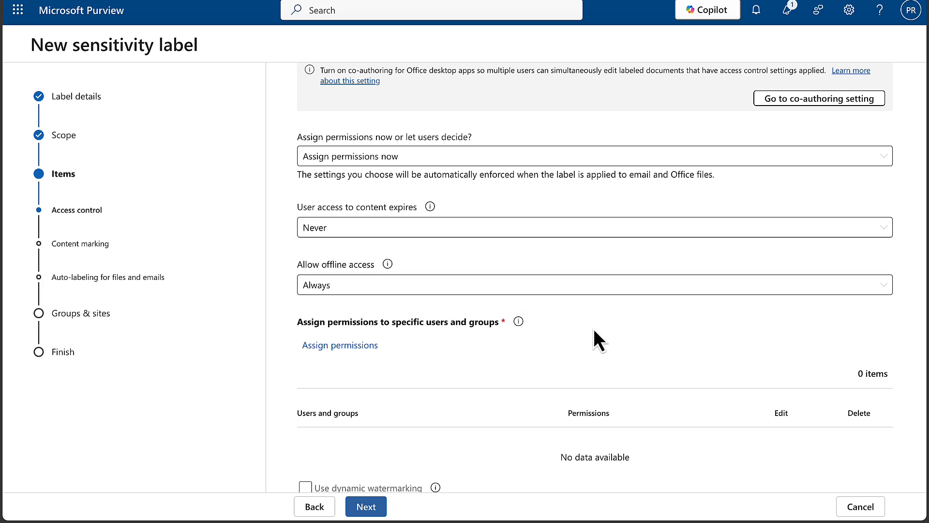
pyautogui.click(592, 289)
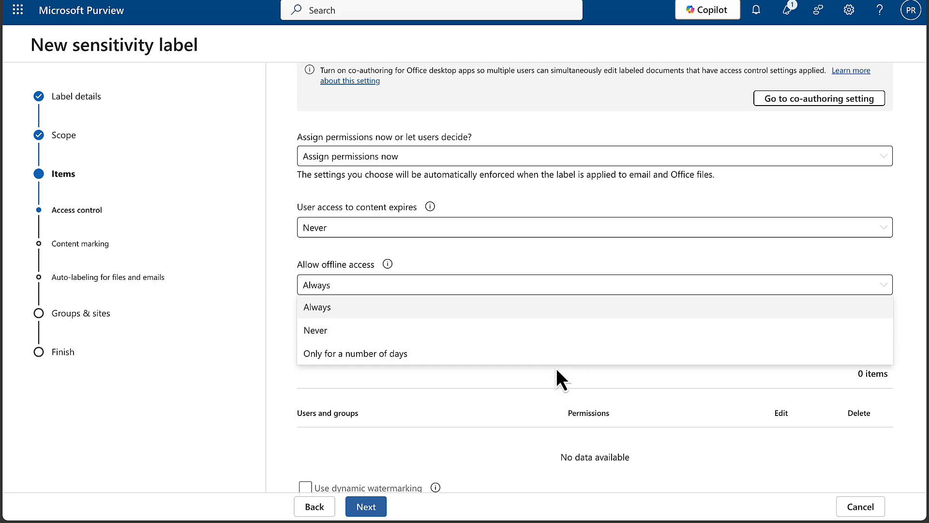
pyautogui.click(556, 386)
pyautogui.scroll(-1, 588, 354)
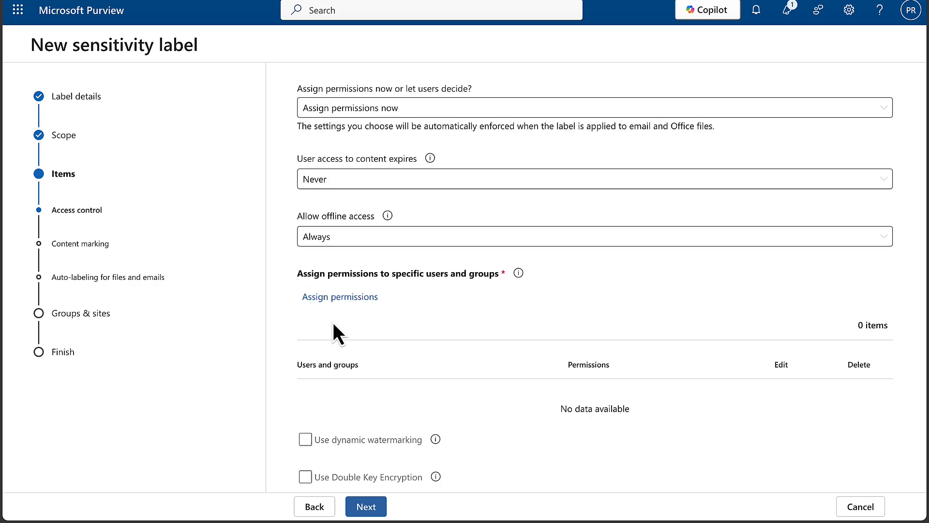
# Grant all users and groups in the organisation Co-Author access to the label
pyautogui.click(351, 299)
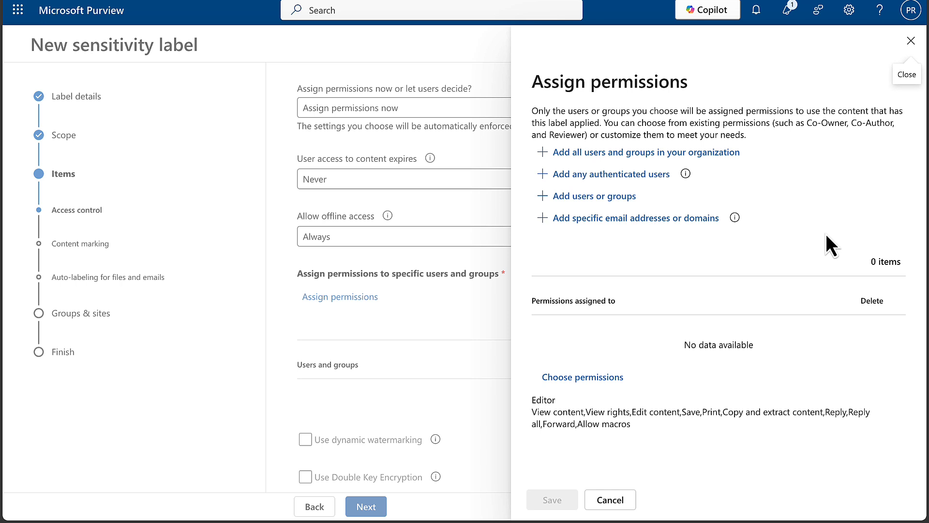
pyautogui.click(583, 378)
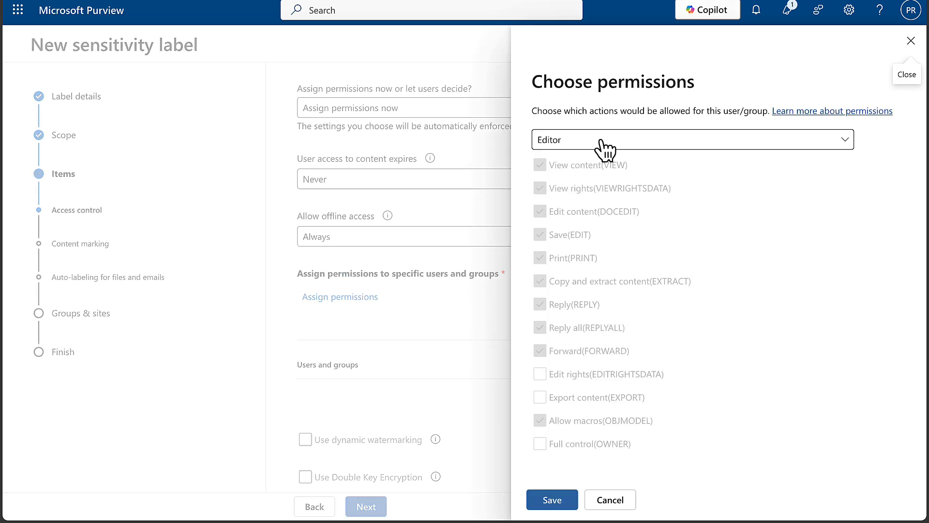
pyautogui.click(647, 145)
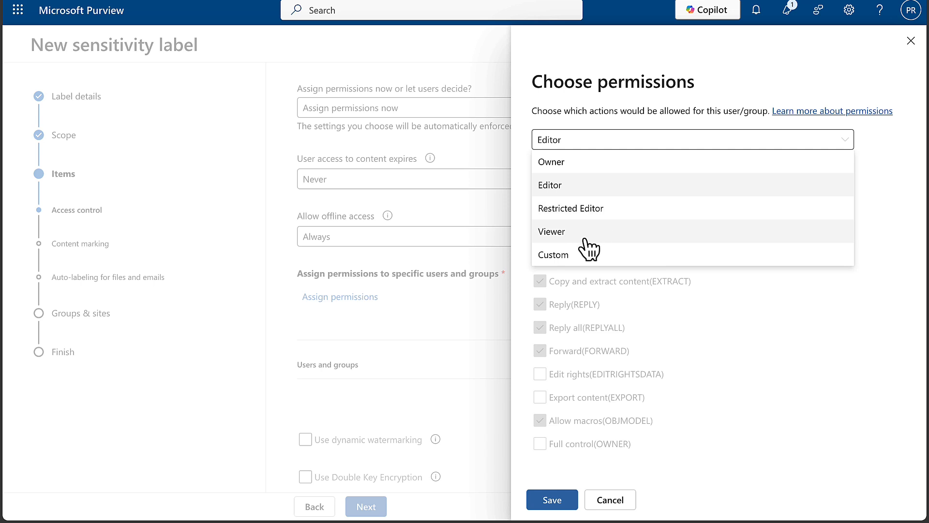
pyautogui.click(814, 400)
pyautogui.click(552, 499)
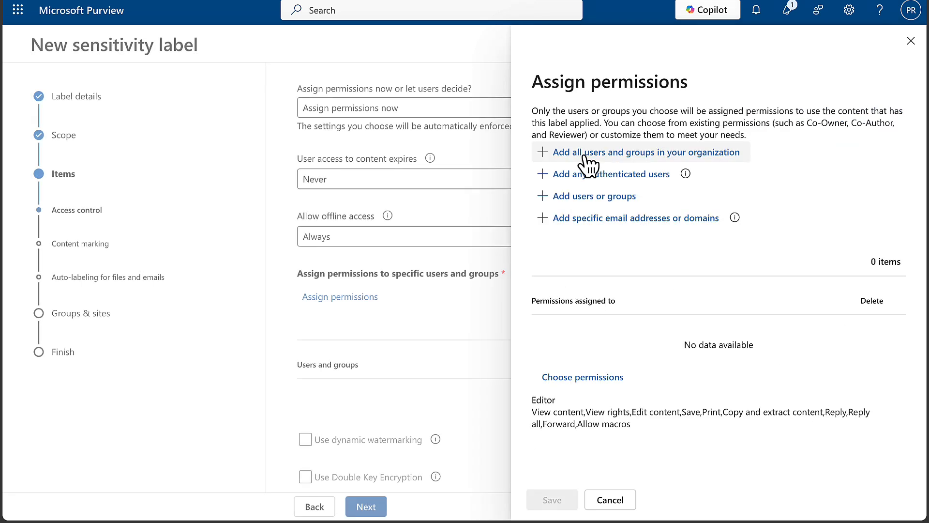
pyautogui.click(584, 154)
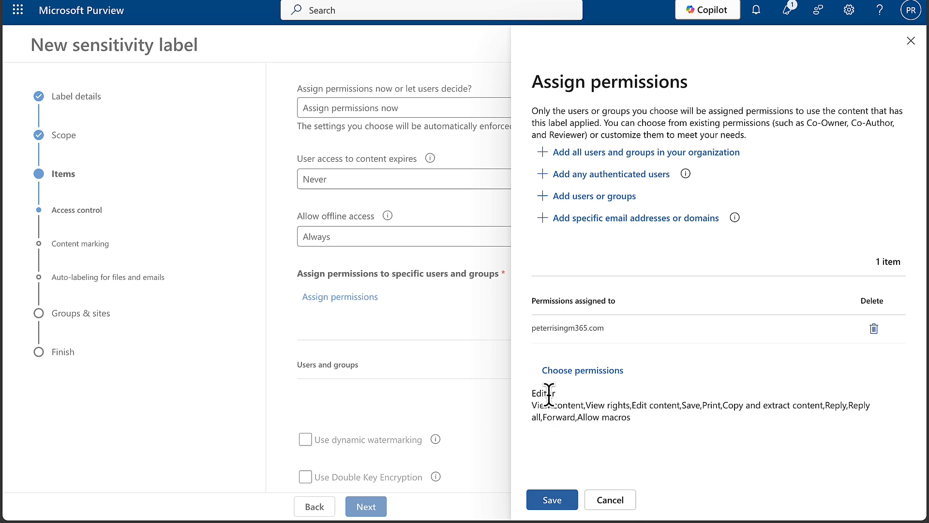
pyautogui.click(554, 503)
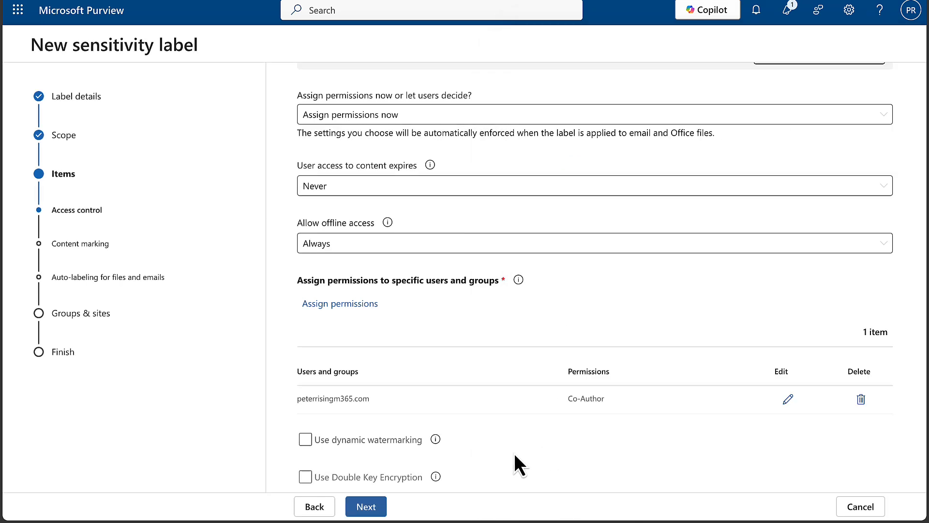
pyautogui.moveTo(434, 439)
pyautogui.moveTo(436, 479)
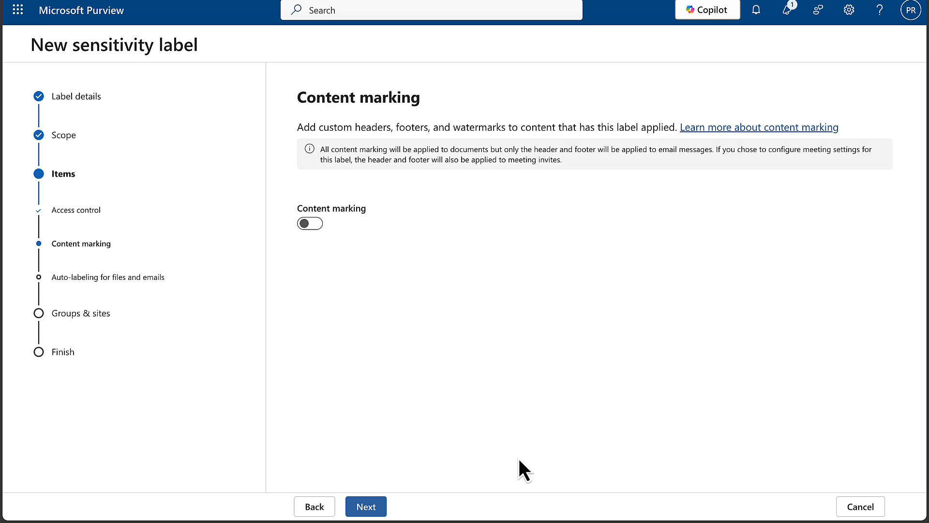
# Turn on content marking for the label
pyautogui.click(310, 224)
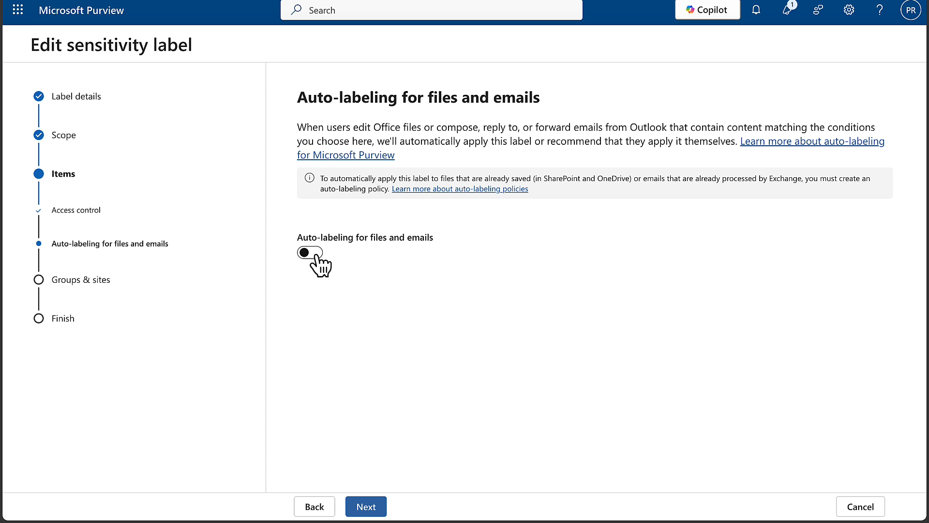
# Turn on auto-labeling for files and emails, keeping the label applied automatically
pyautogui.click(315, 254)
pyautogui.scroll(-1, 557, 324)
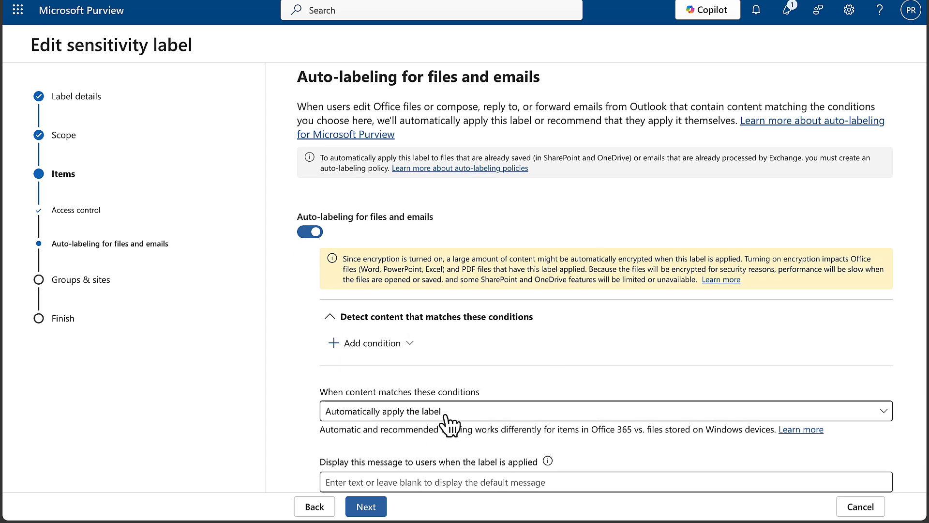
pyautogui.click(460, 416)
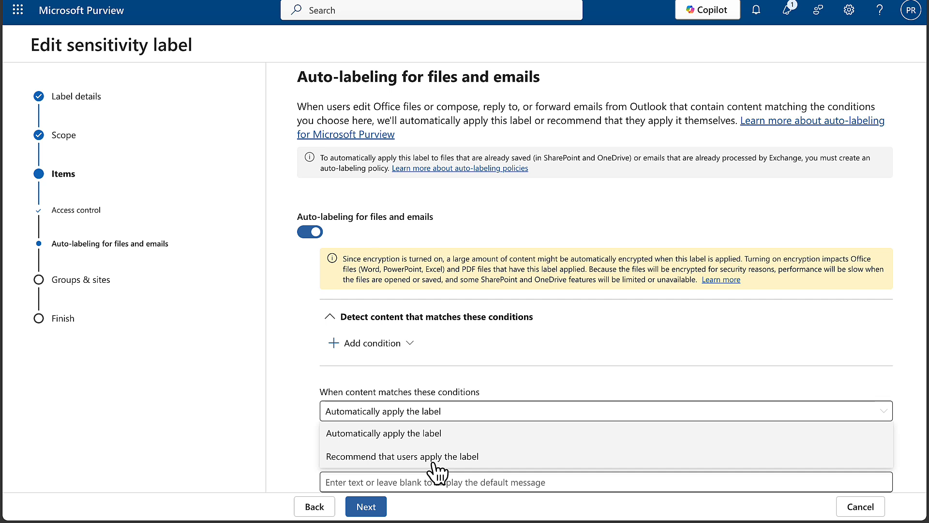
pyautogui.click(542, 373)
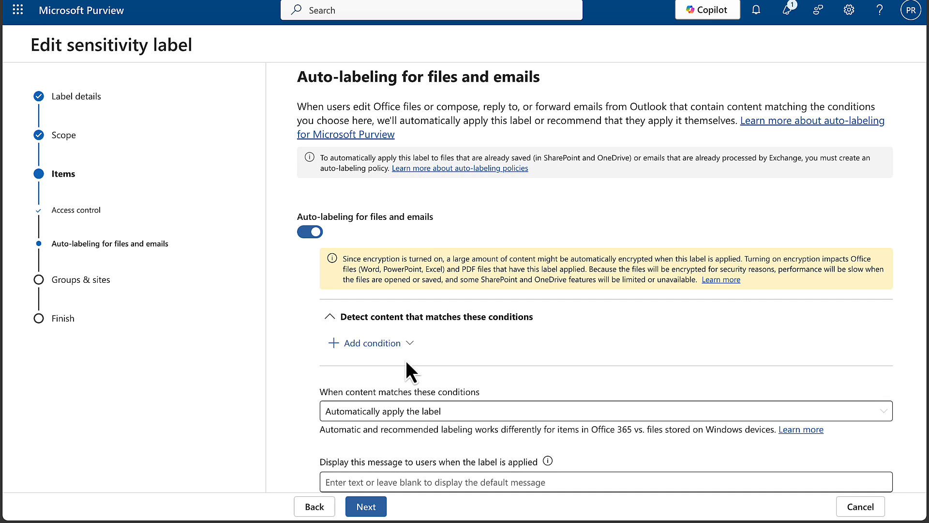
# Add a Content contains condition to the auto-labeling rule
pyautogui.click(410, 344)
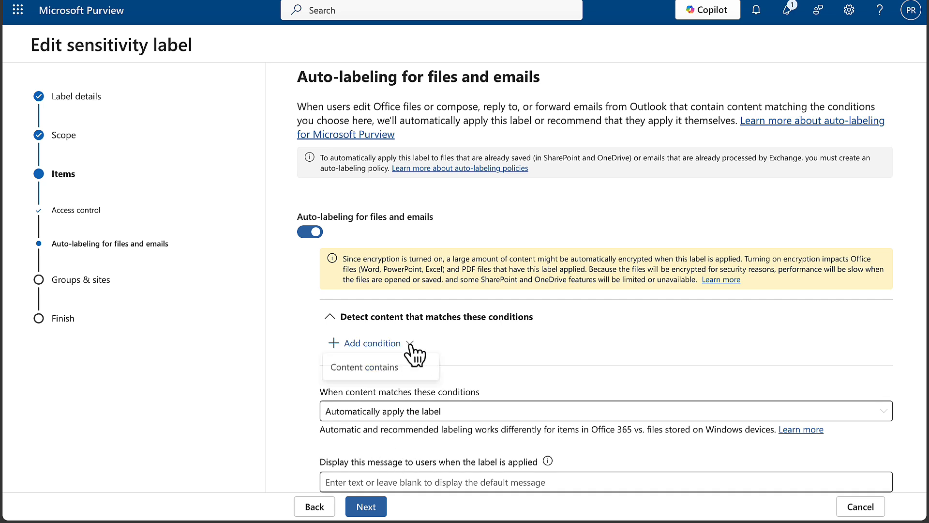
pyautogui.click(373, 370)
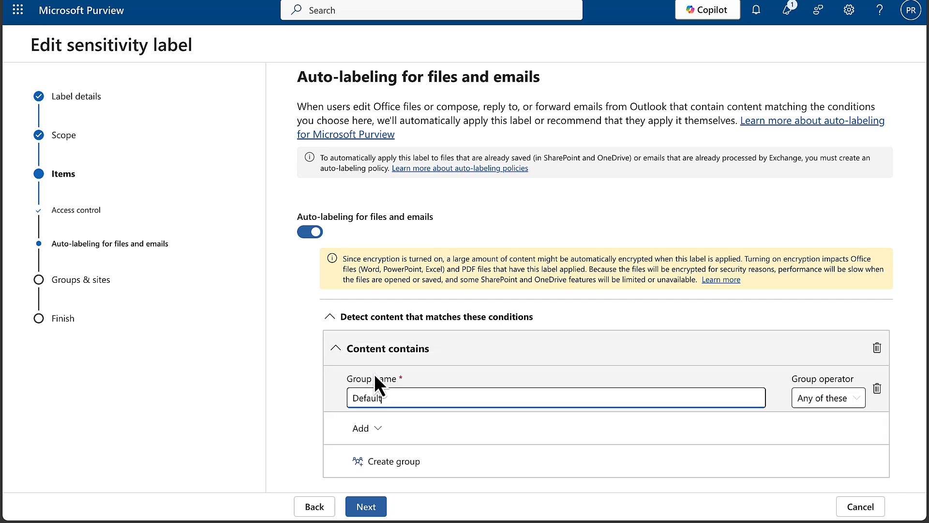
pyautogui.click(376, 429)
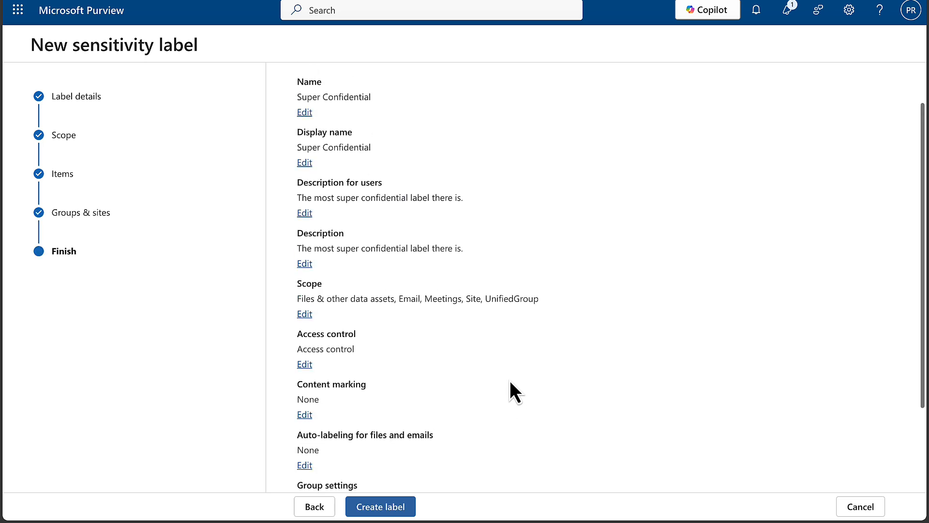
pyautogui.scroll(-5, 510, 380)
pyautogui.scroll(-1, 509, 380)
# Create the Super Confidential label from the review summary
pyautogui.click(389, 507)
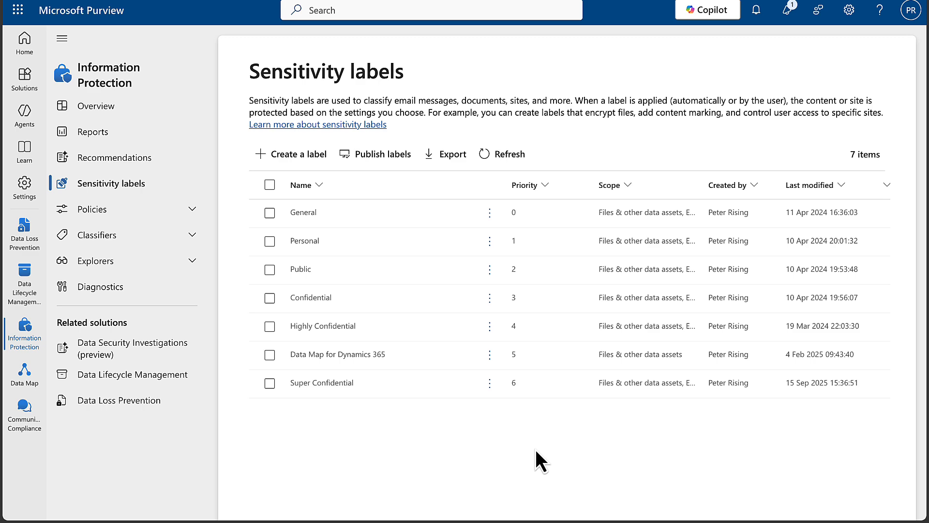
# Start a label policy publishing Super Confidential, Personal and Public, keeping the full directory scope
pyautogui.click(380, 157)
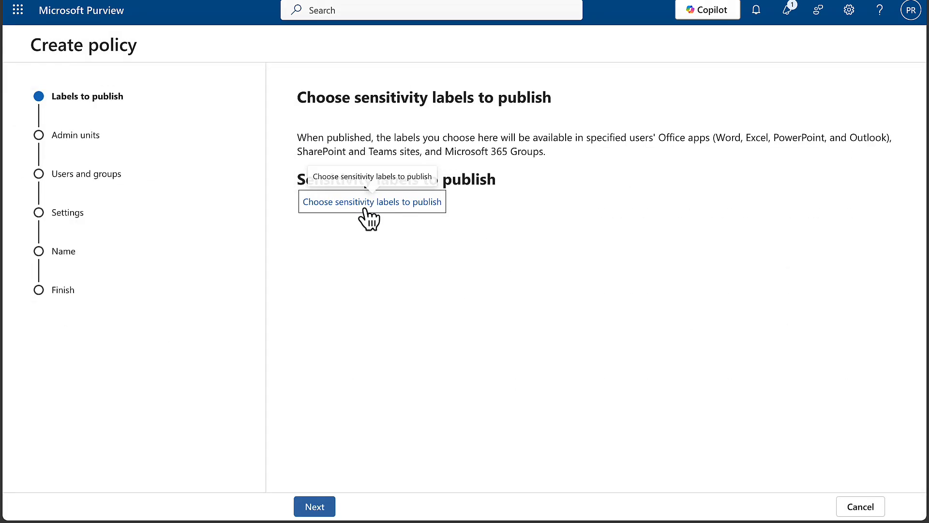
pyautogui.click(357, 213)
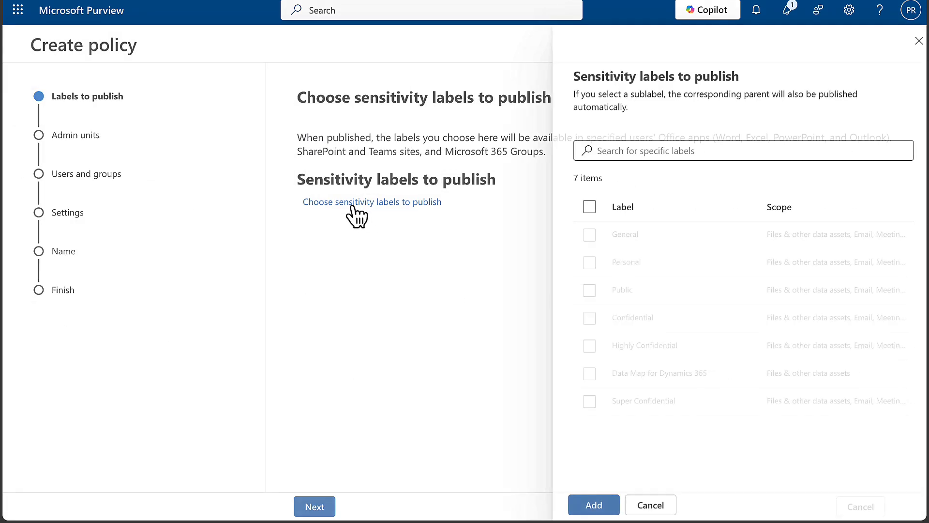
pyautogui.click(582, 401)
pyautogui.click(581, 263)
pyautogui.click(582, 290)
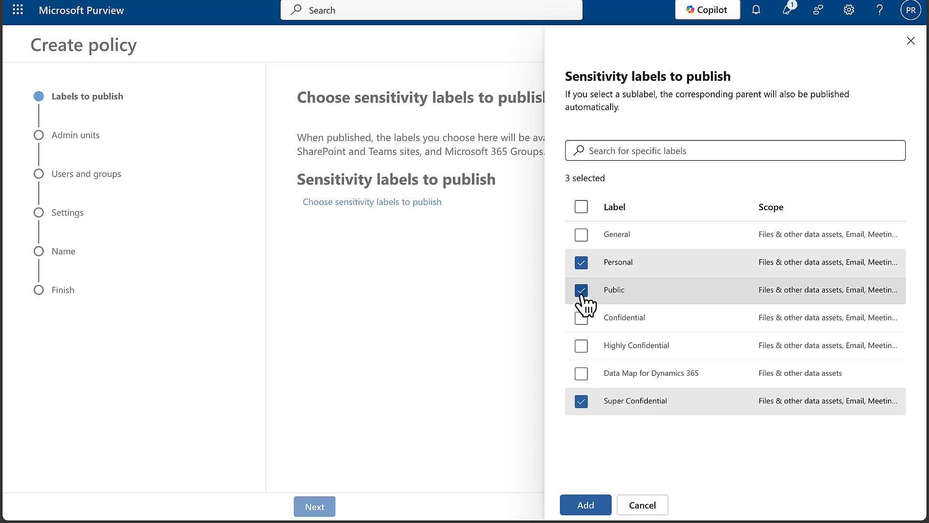
pyautogui.click(584, 499)
pyautogui.click(314, 506)
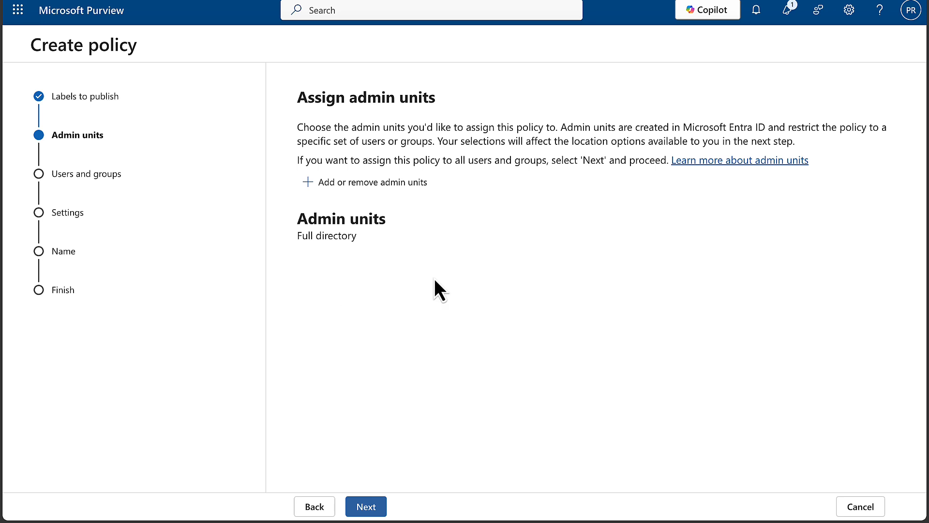
pyautogui.click(376, 506)
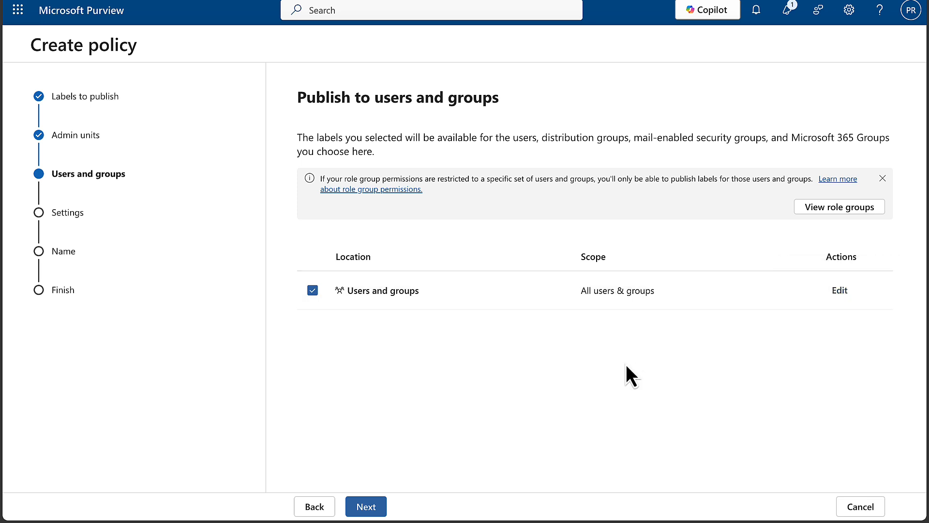
# Require justification to remove or lower a label, leaving the custom help page option off
pyautogui.click(378, 506)
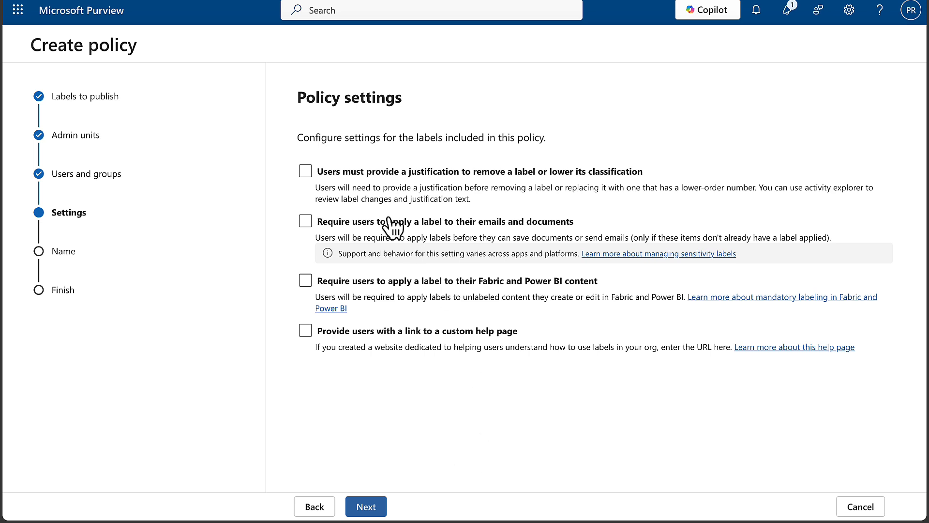
pyautogui.click(305, 171)
pyautogui.click(306, 331)
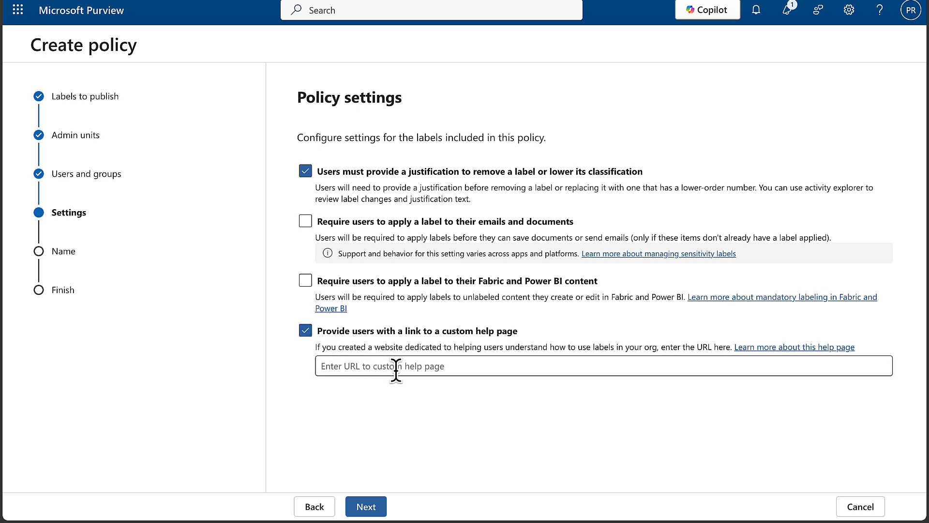
pyautogui.click(305, 331)
pyautogui.click(370, 506)
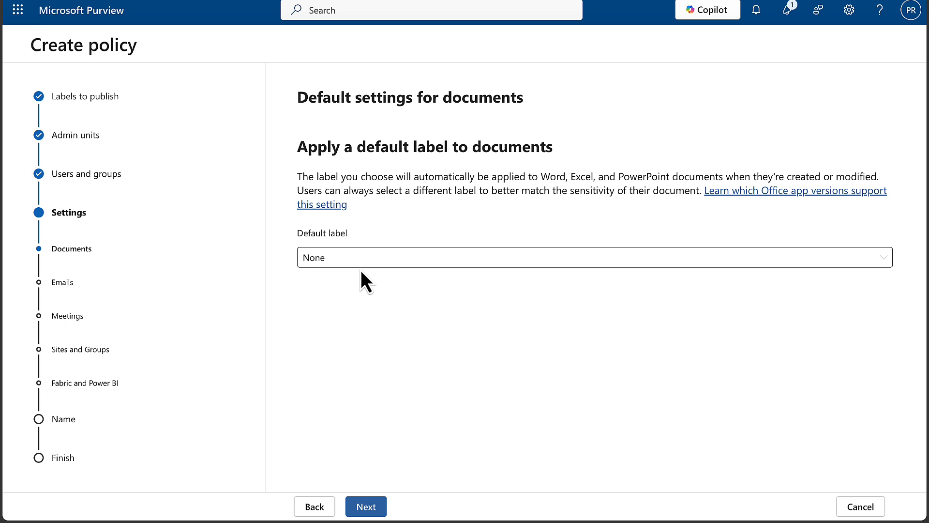
# Keep None as the documents default label and accept defaults for emails, meetings, sites, Fabric and Power BI
pyautogui.click(370, 259)
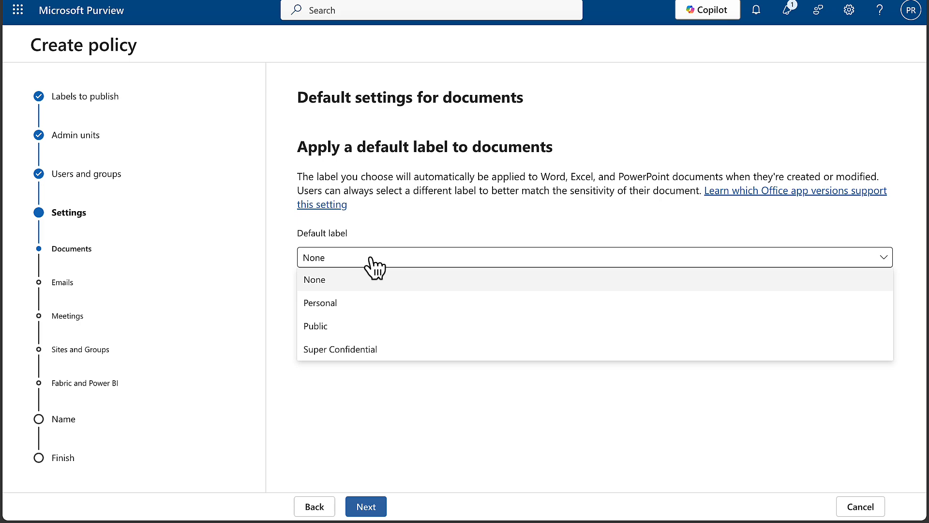
pyautogui.click(323, 285)
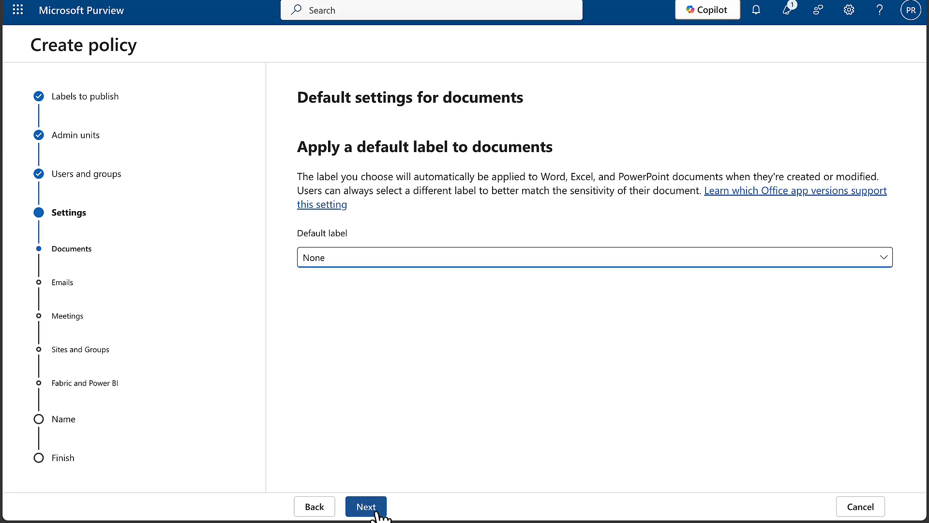
pyautogui.click(367, 505)
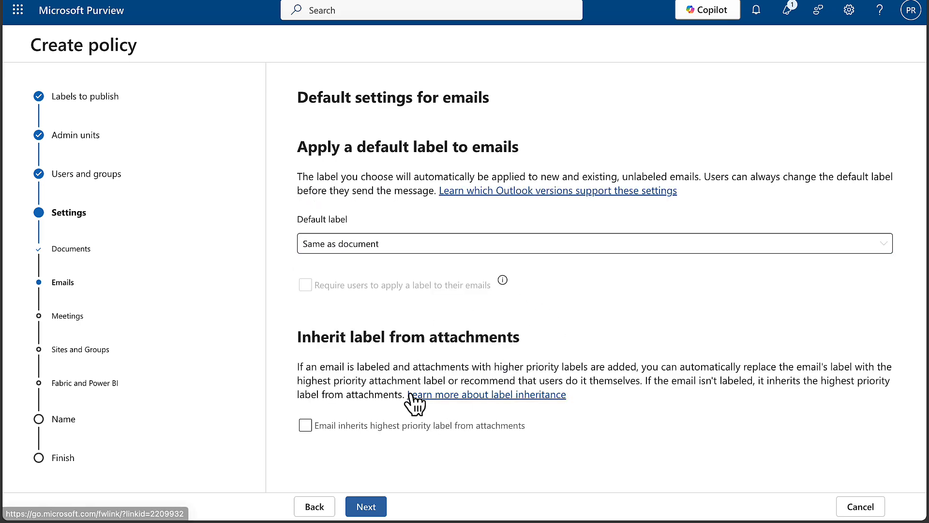
pyautogui.click(372, 508)
pyautogui.click(366, 507)
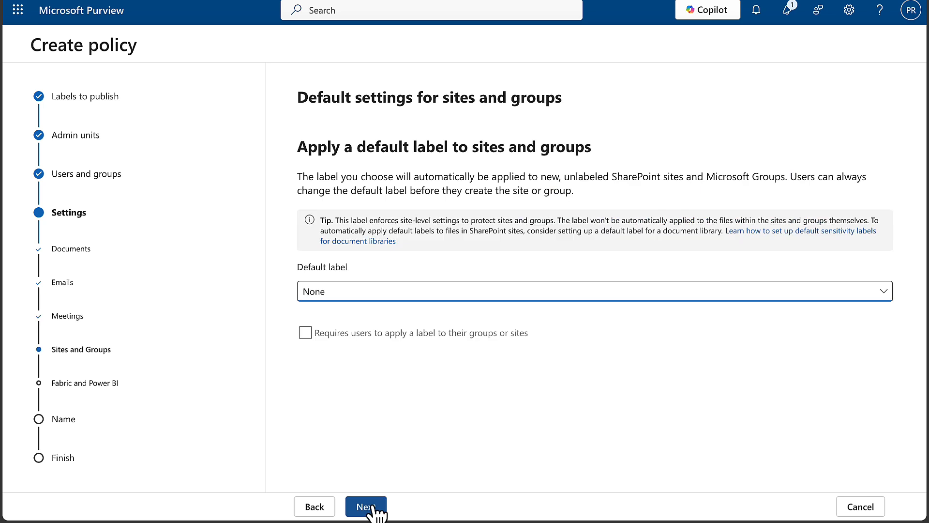
pyautogui.click(366, 506)
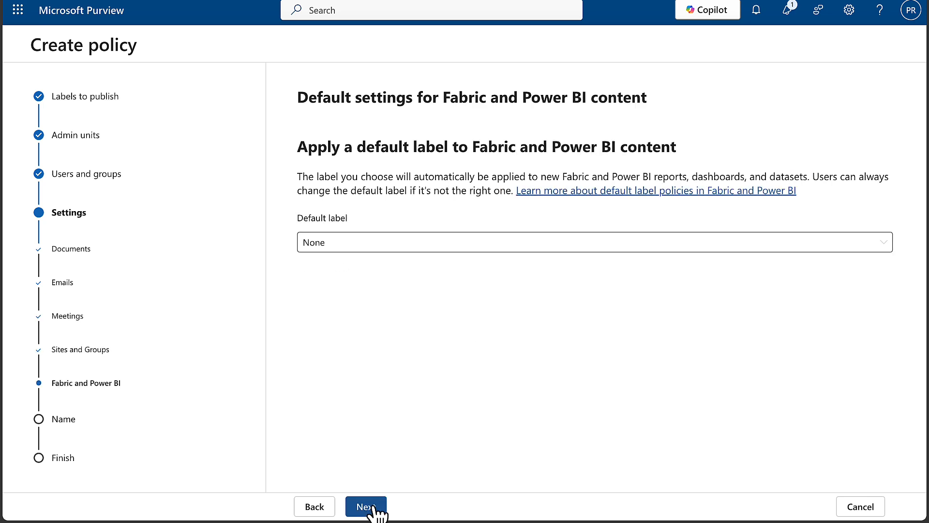
pyautogui.click(373, 509)
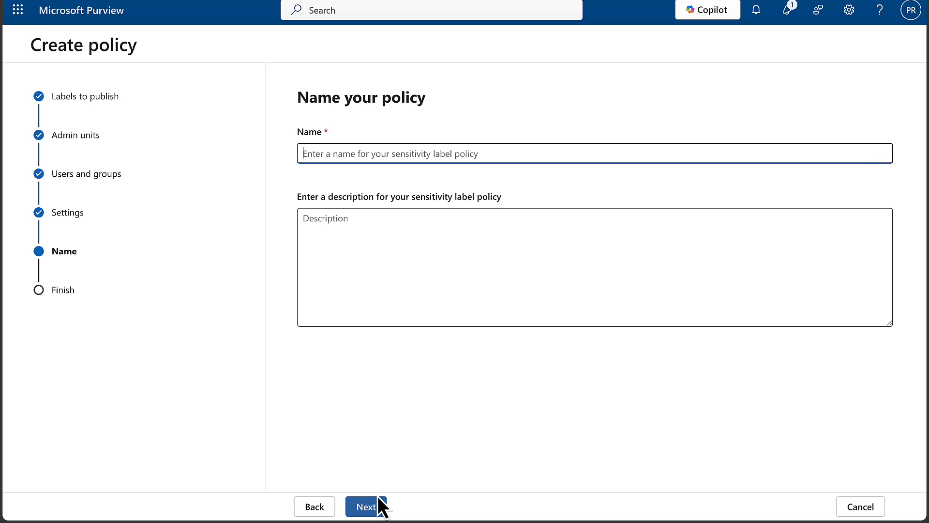
# Name the policy 'New Policy 1' with description 'Meaningful description' and submit it
pyautogui.write('New Policy 1')
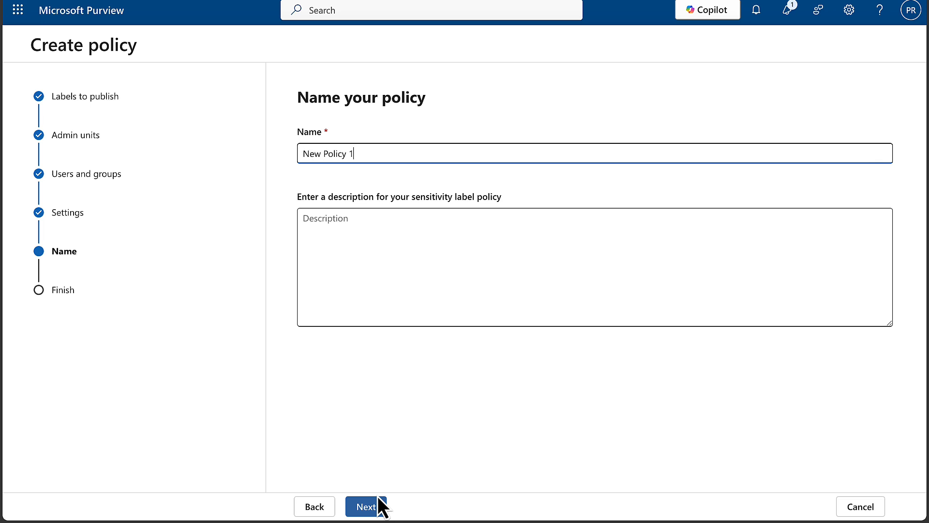
pyautogui.click(323, 236)
pyautogui.write('Meaningful description')
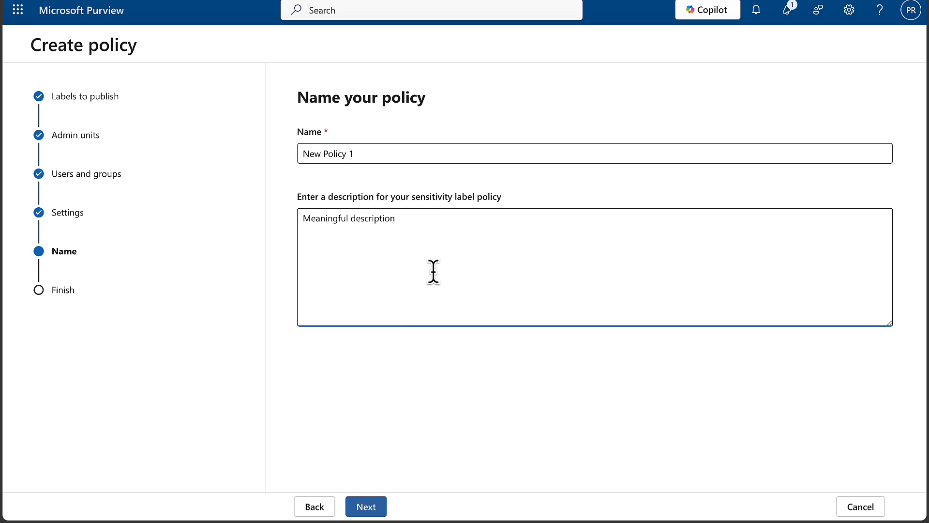
pyautogui.click(373, 505)
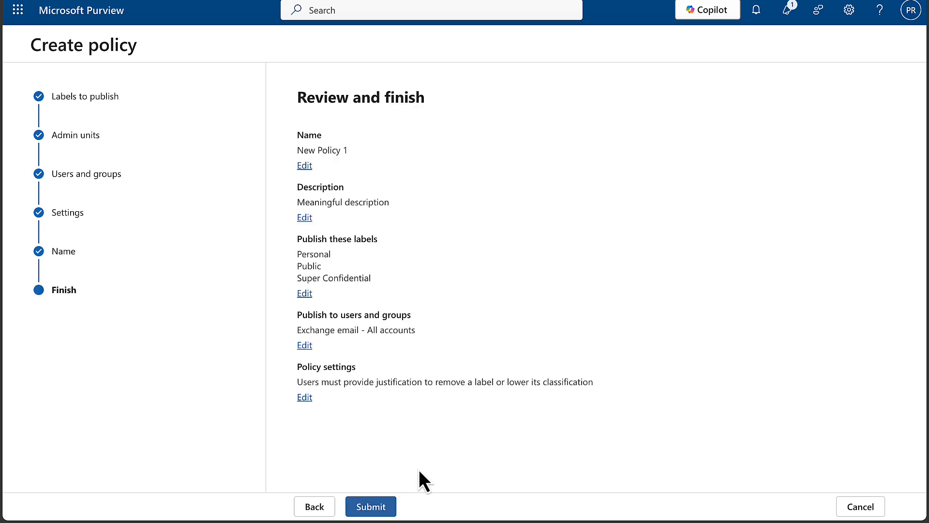
pyautogui.click(374, 510)
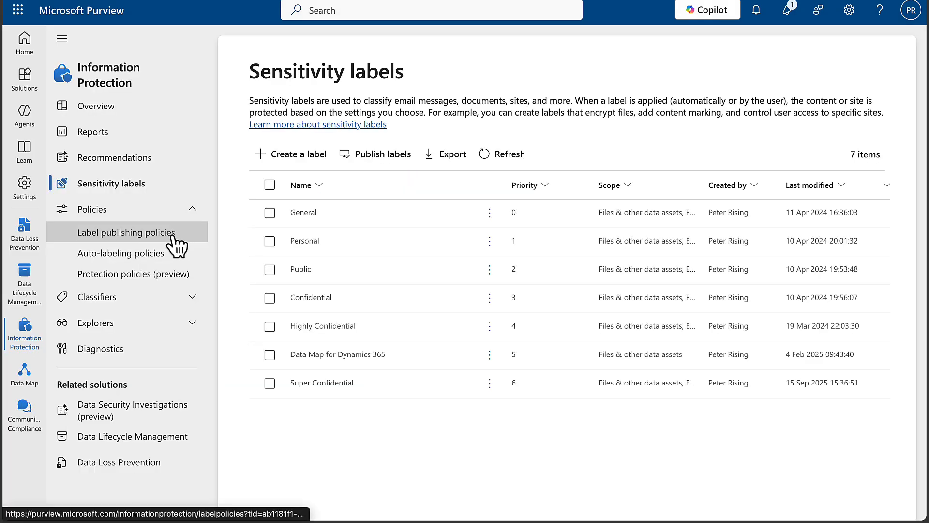
# Start a new auto-labeling policy from the Financial 'Germany Financial Data' template
pyautogui.click(151, 259)
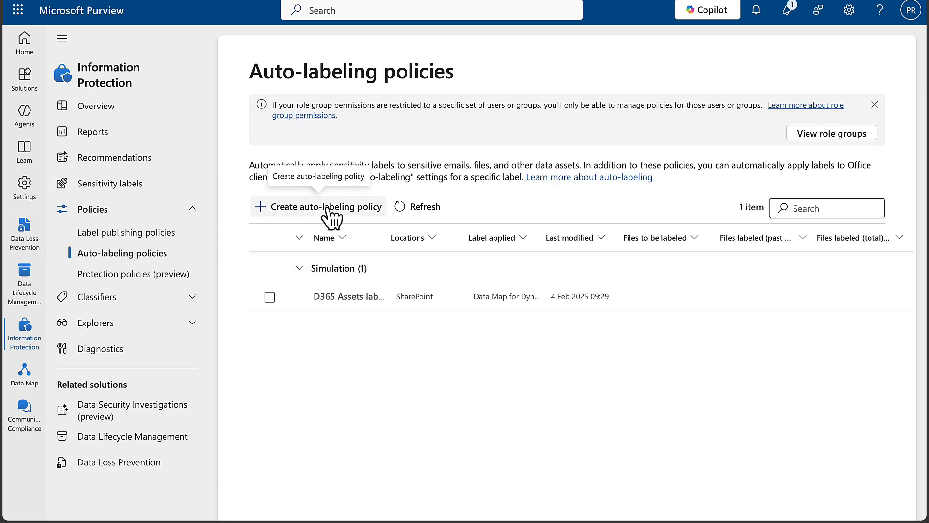
pyautogui.click(327, 208)
pyautogui.click(395, 346)
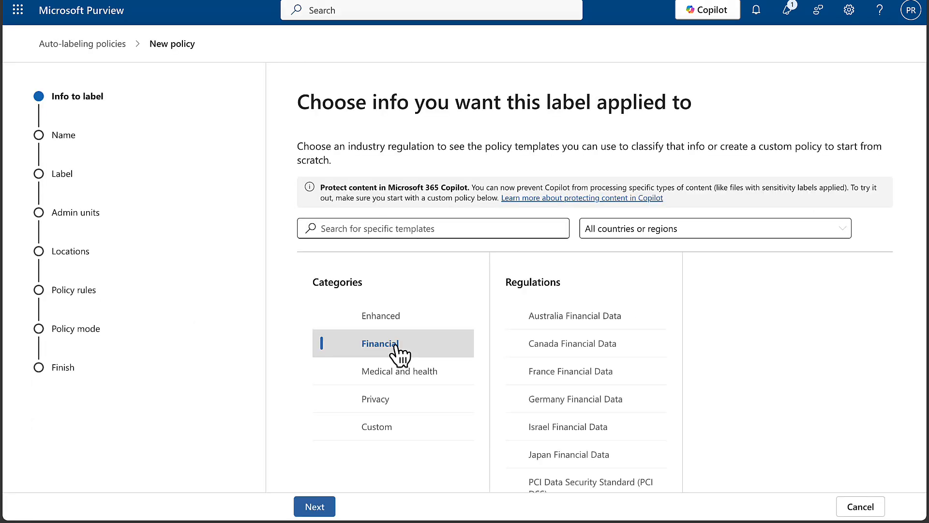
pyautogui.click(588, 400)
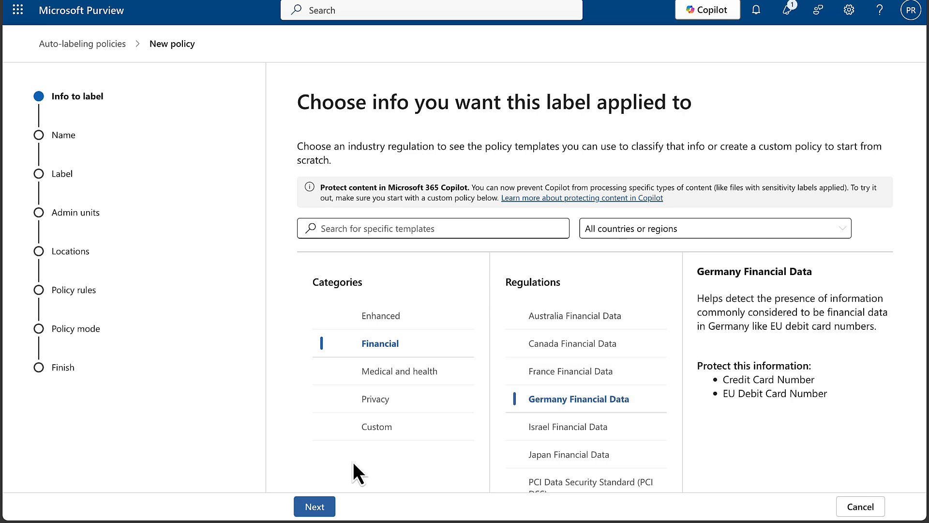
pyautogui.click(319, 507)
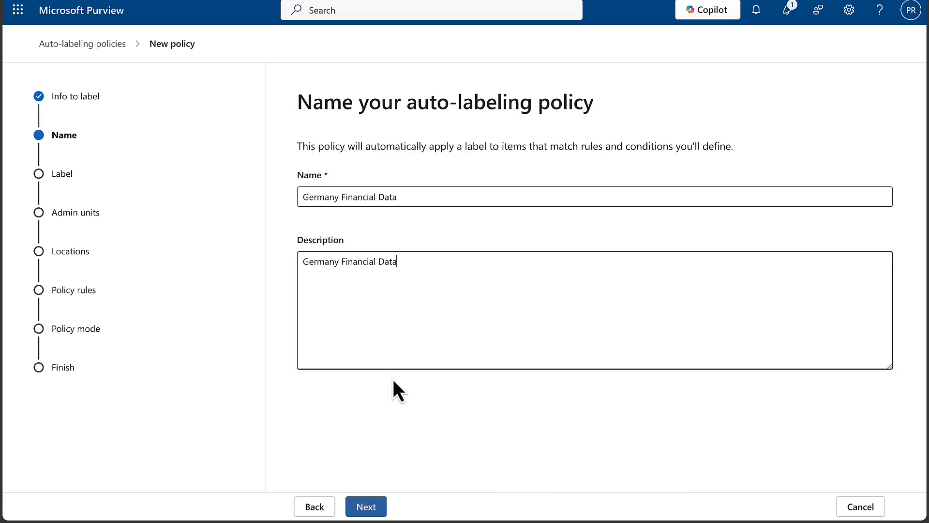
# Keep the name Germany Financial Data, add the Confidential label, and keep full-directory admin units
pyautogui.click(368, 507)
pyautogui.click(345, 198)
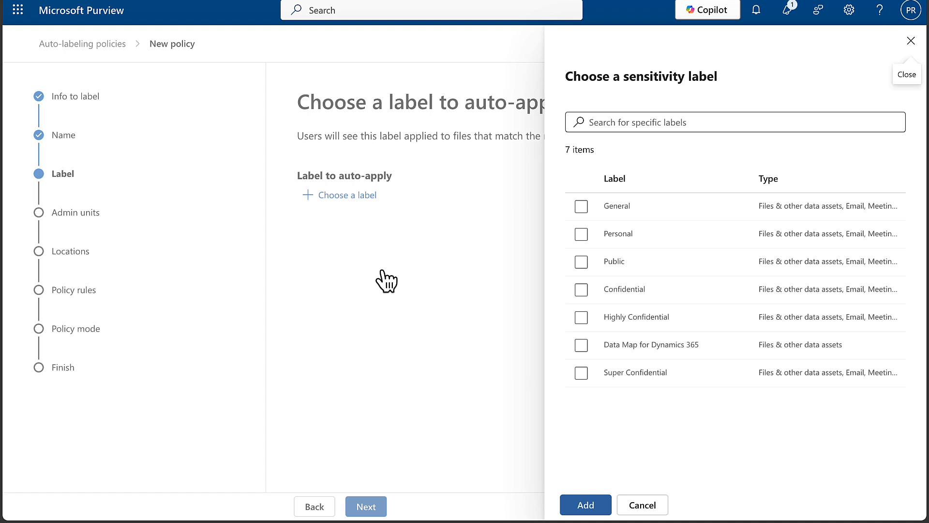
pyautogui.click(581, 289)
pyautogui.click(586, 505)
pyautogui.click(366, 506)
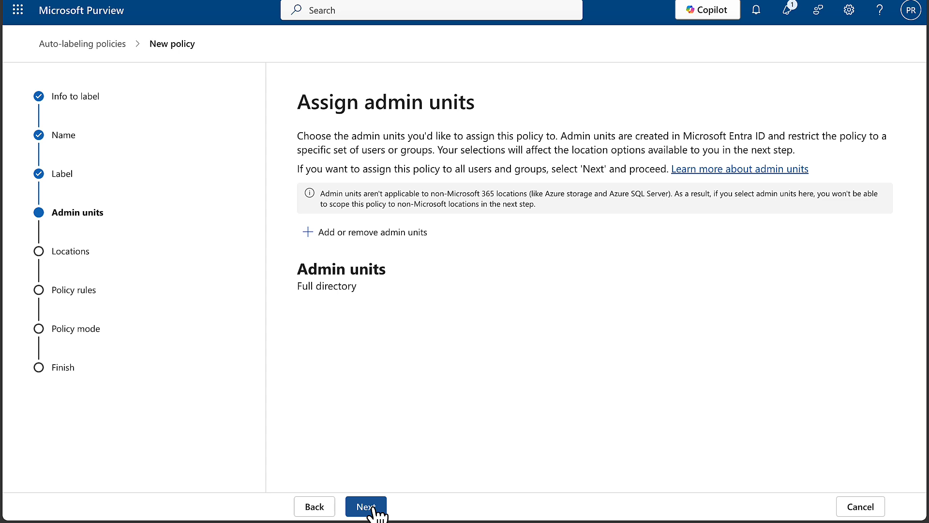
pyautogui.click(373, 508)
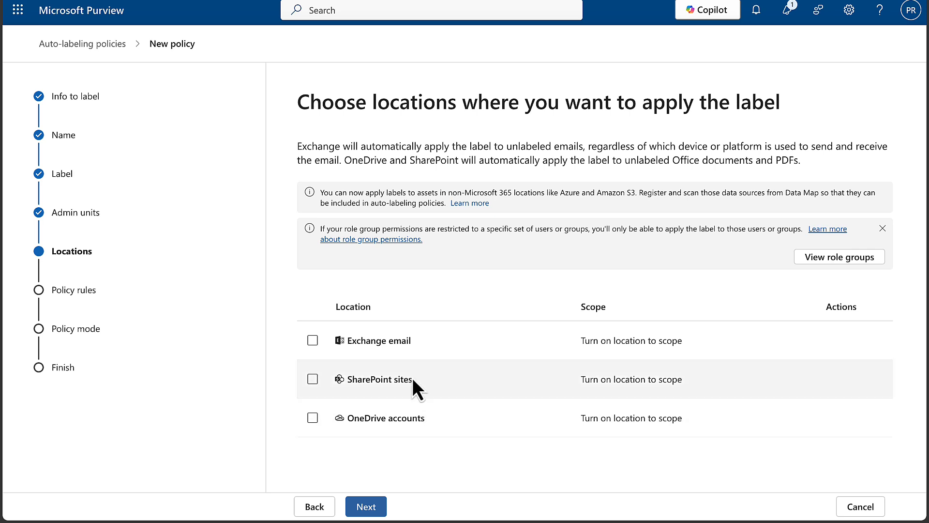
# Apply the policy to Exchange email with common rules, replacing same-or-lower labels and encrypting external email
pyautogui.click(312, 341)
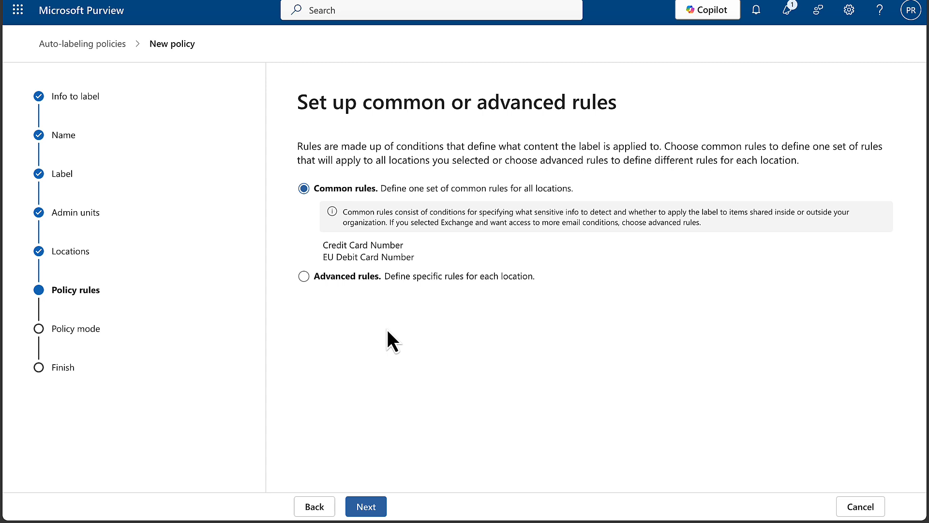
pyautogui.click(383, 503)
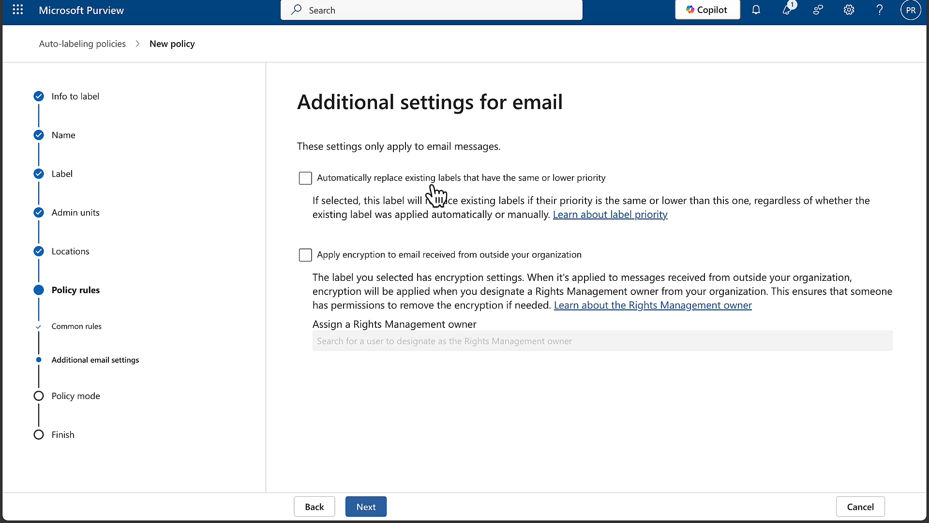
pyautogui.click(377, 183)
pyautogui.click(307, 256)
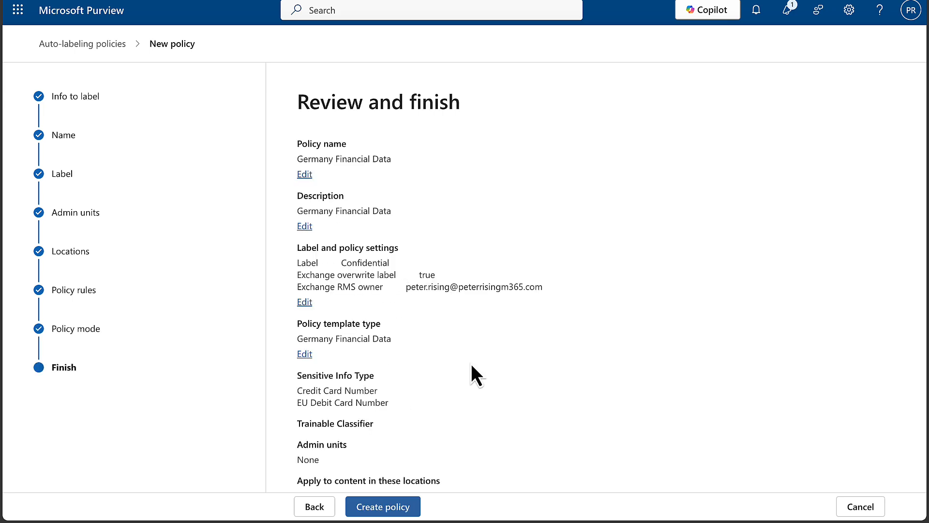
# Create the Germany Financial Data policy and review its simulation details page
pyautogui.scroll(-3, 472, 364)
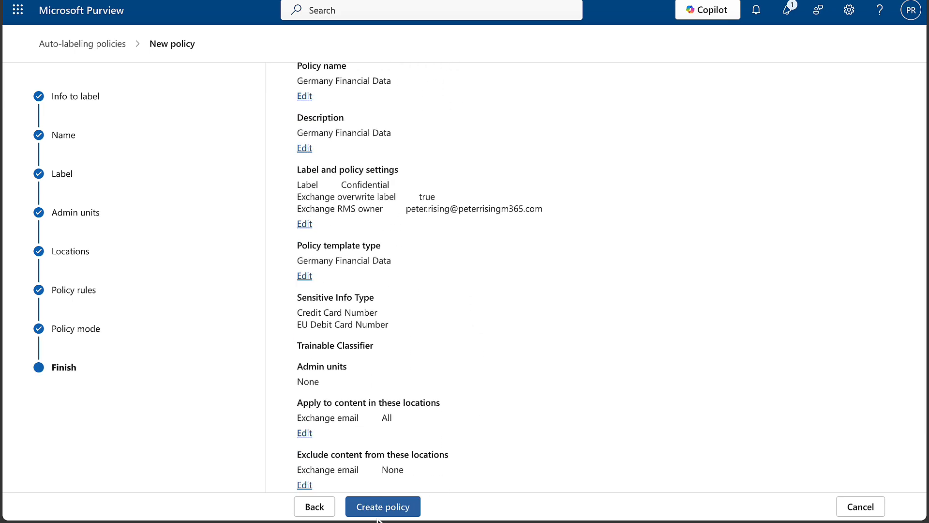
pyautogui.click(390, 506)
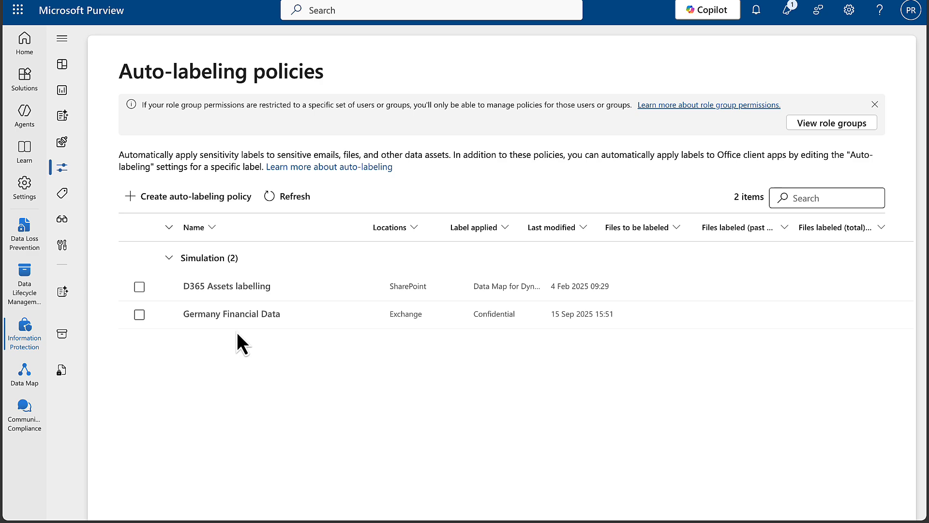
pyautogui.click(215, 315)
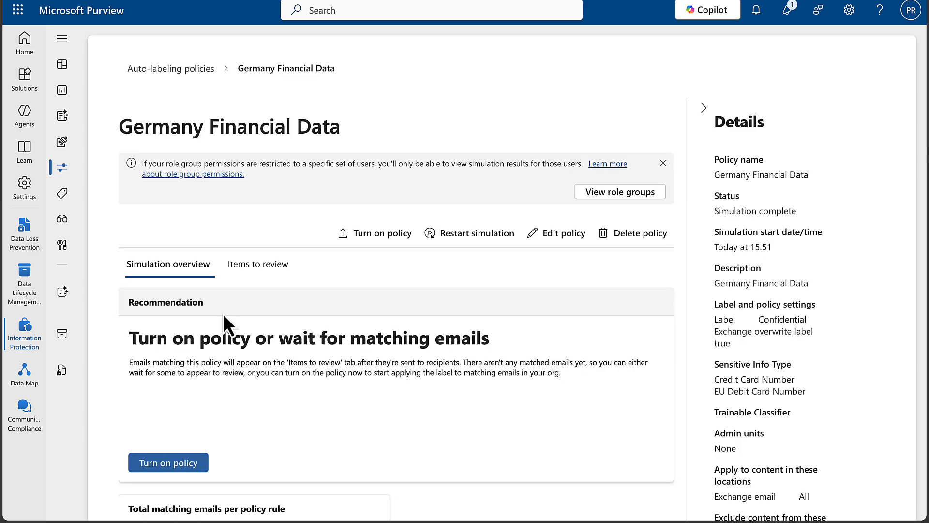
pyautogui.scroll(-1, 223, 314)
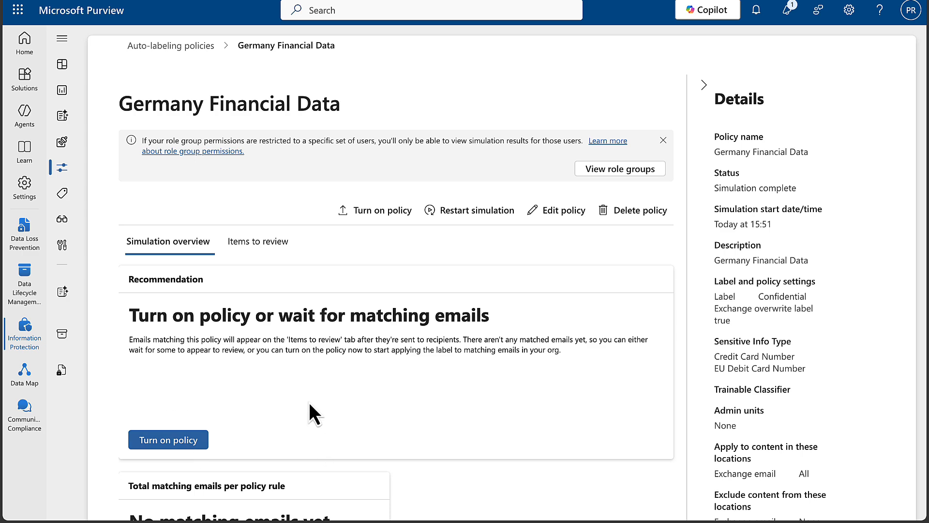
pyautogui.scroll(-4, 399, 420)
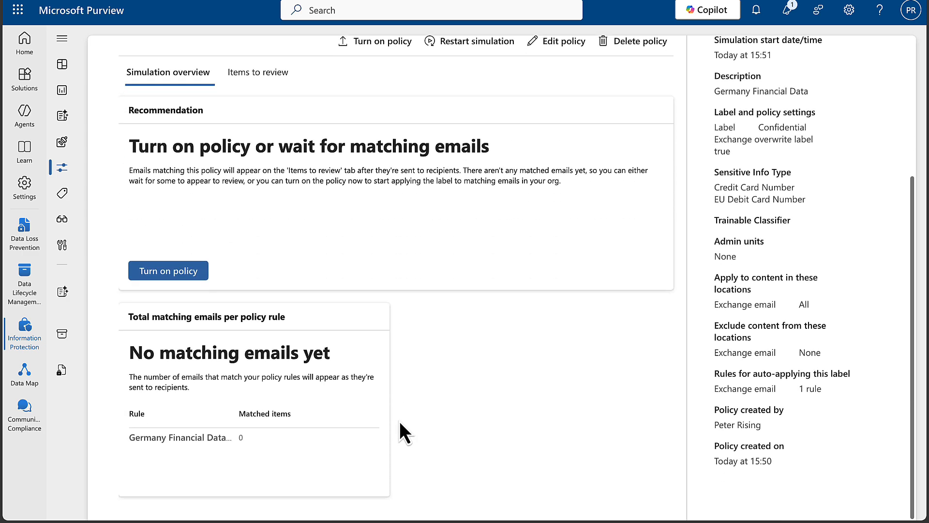
pyautogui.scroll(-2, 399, 420)
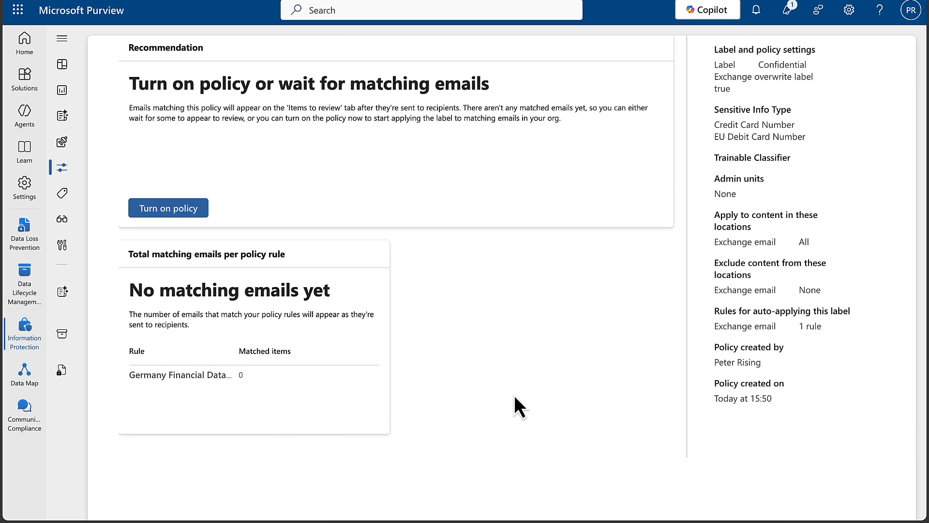
pyautogui.scroll(5, 522, 397)
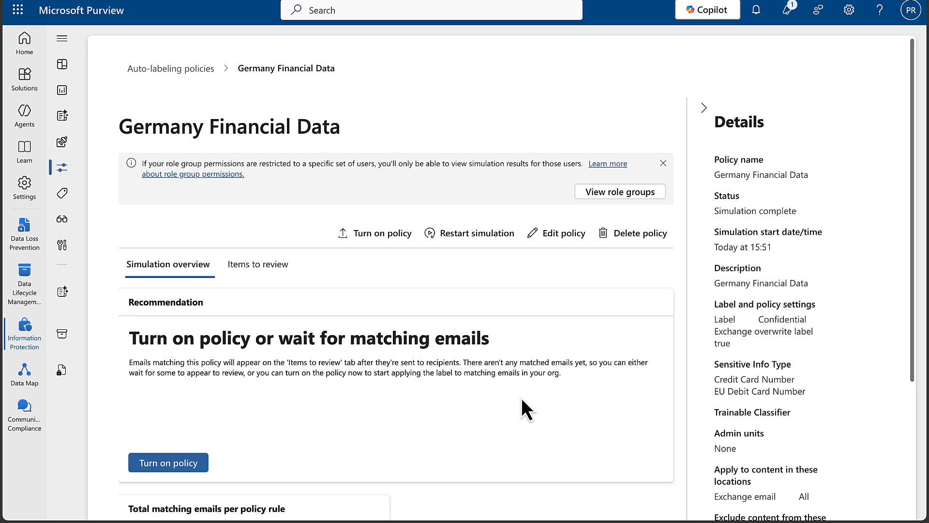